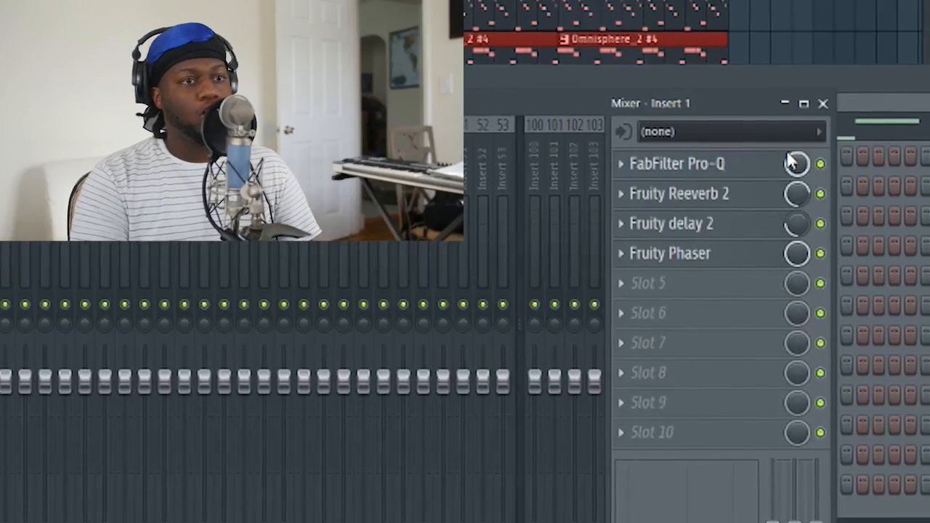
Step: Bypass the effects on mixer Insert 1 to compare the dry sound, and re-enable Fruity Reeverb 2, Fruity delay 2 and Fruity Phaser
left_click(817, 161)
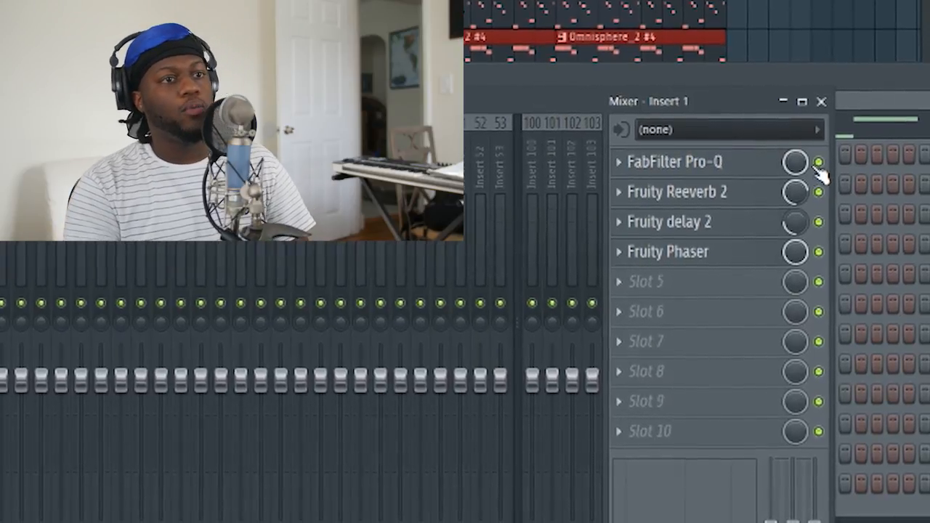
left_click(818, 191)
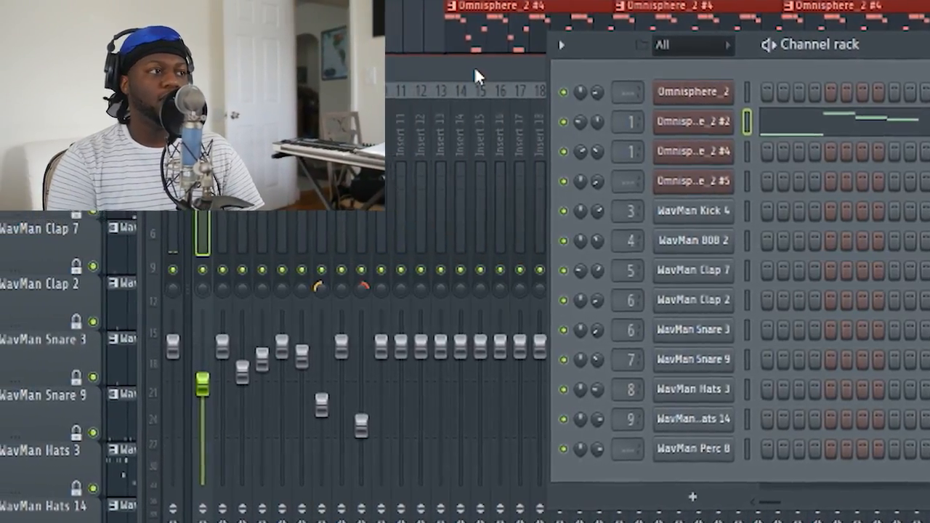
left_click(454, 70)
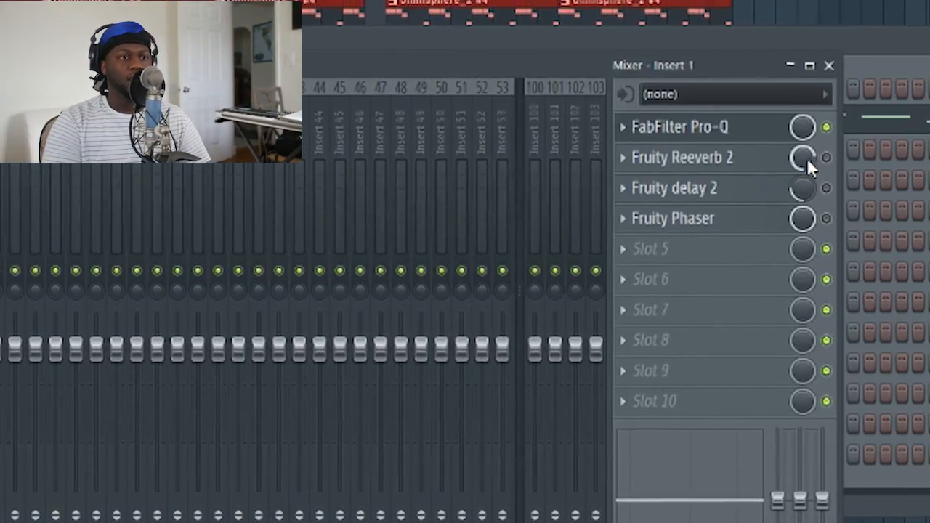
left_click(804, 162)
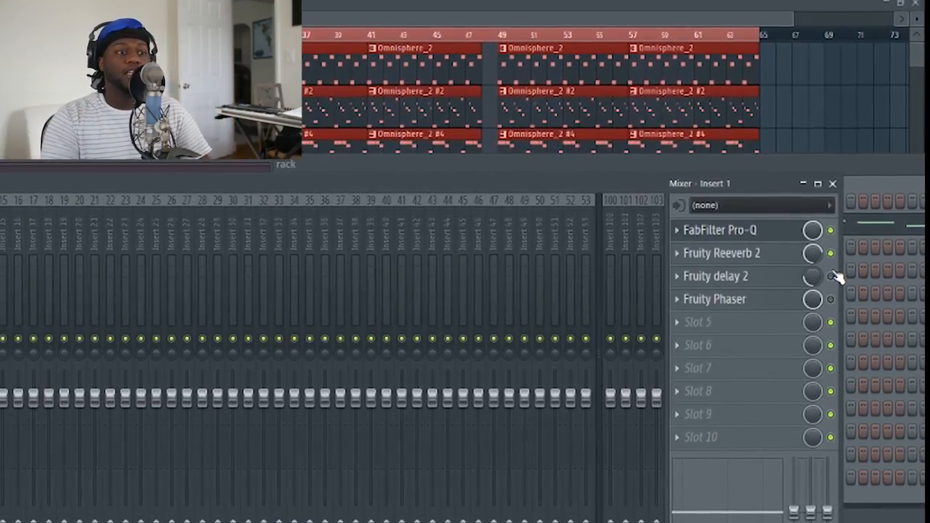
left_click(832, 275)
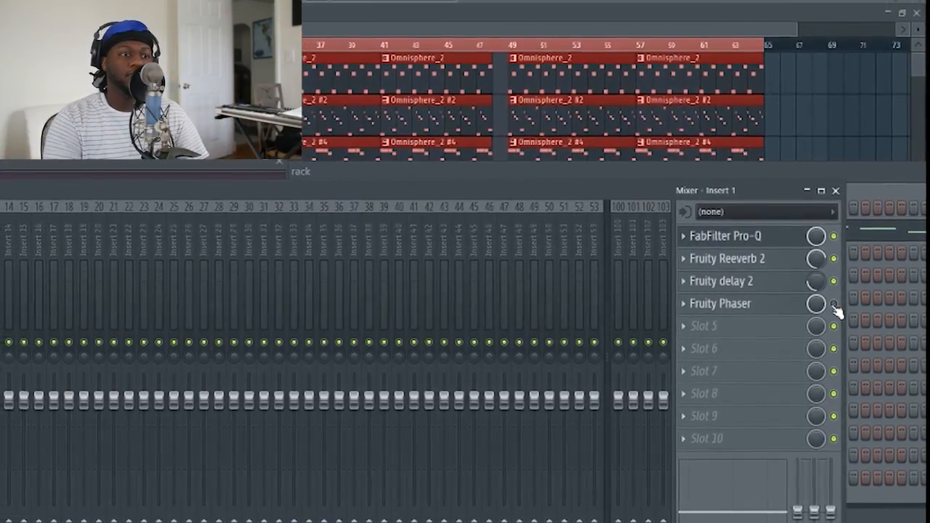
left_click(836, 307)
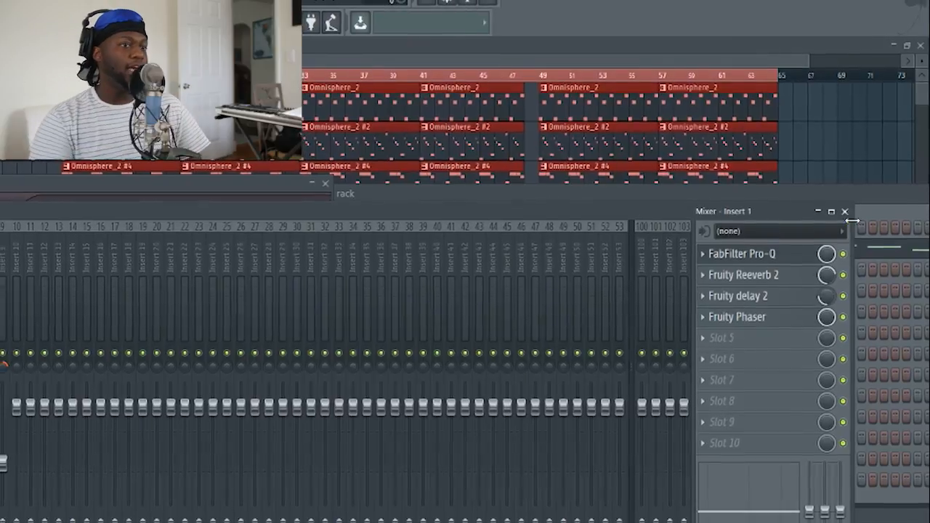
Step: Close the mixer and channel rack to reveal the playlist, and audition the Omnisphere_2, Omnisphere_2 #2 and Omnisphere_2 #4 tracks together
left_click(843, 209)
left_click(337, 189)
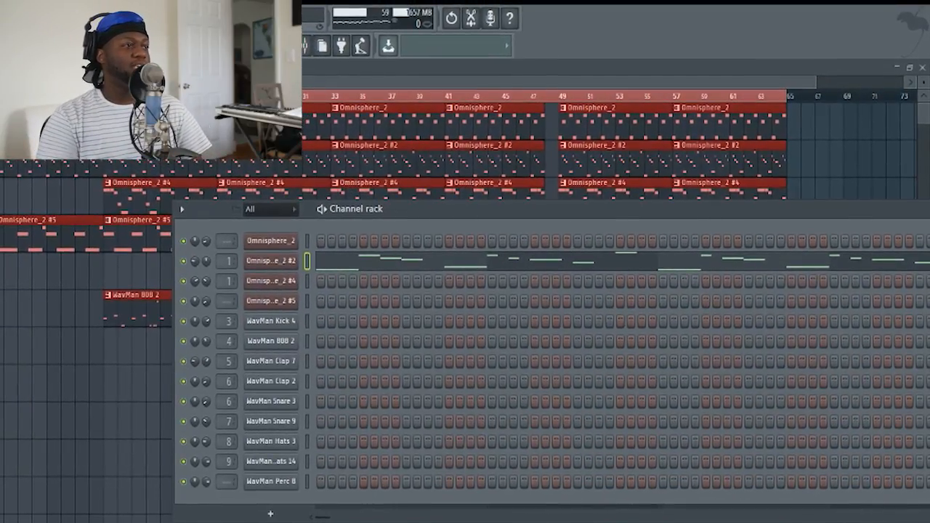
key("F6")
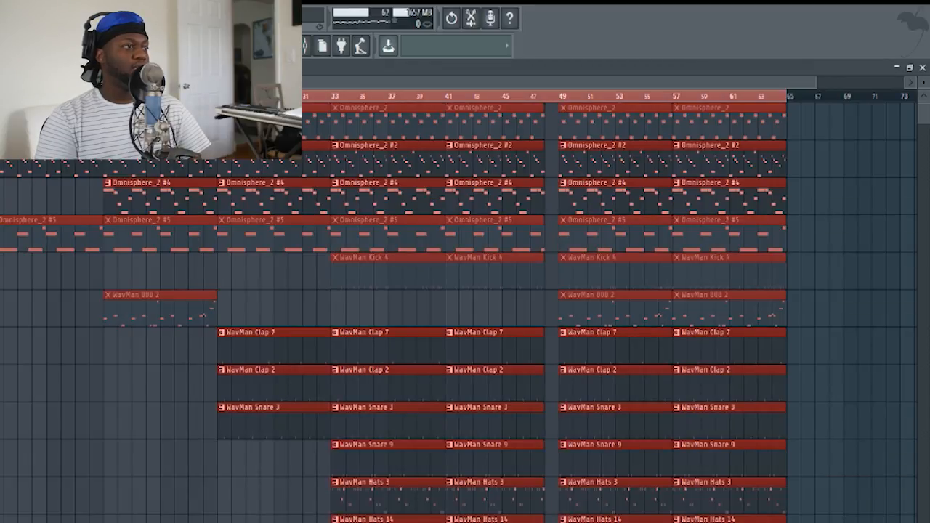
key("F6")
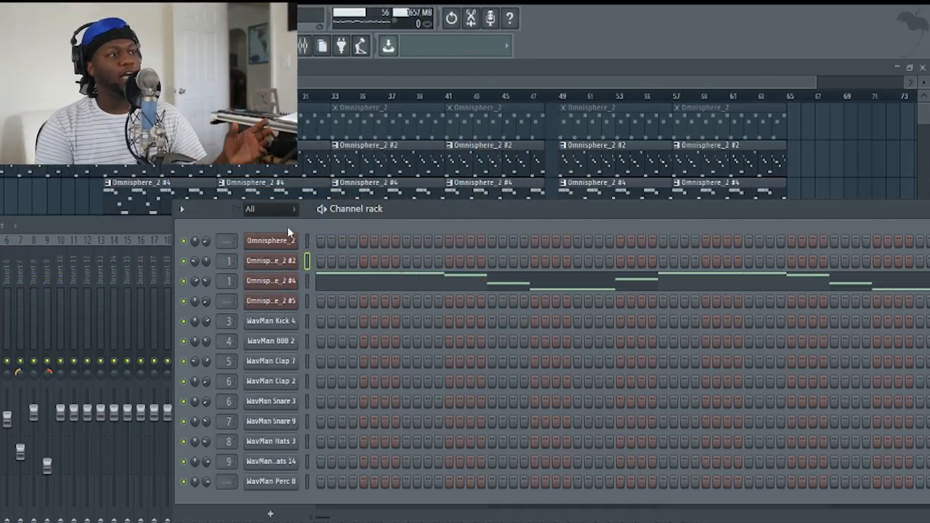
key("F5")
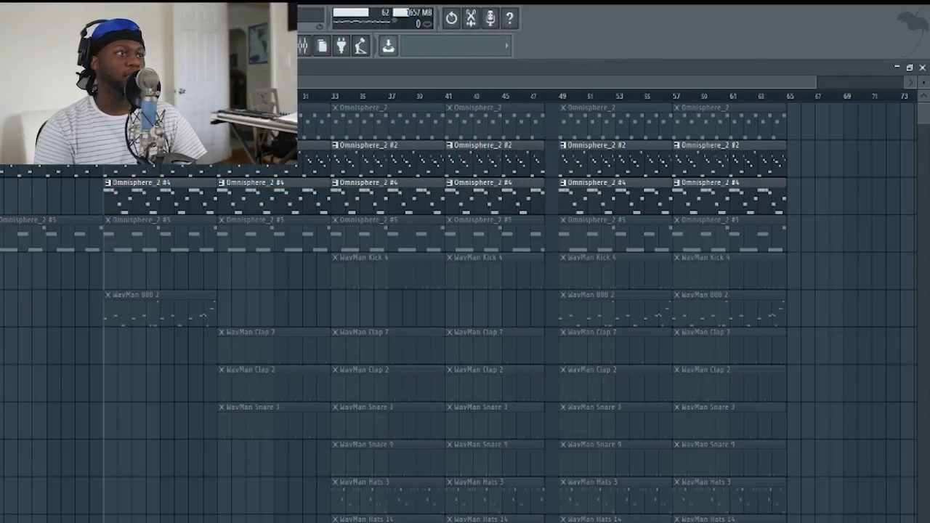
key("space")
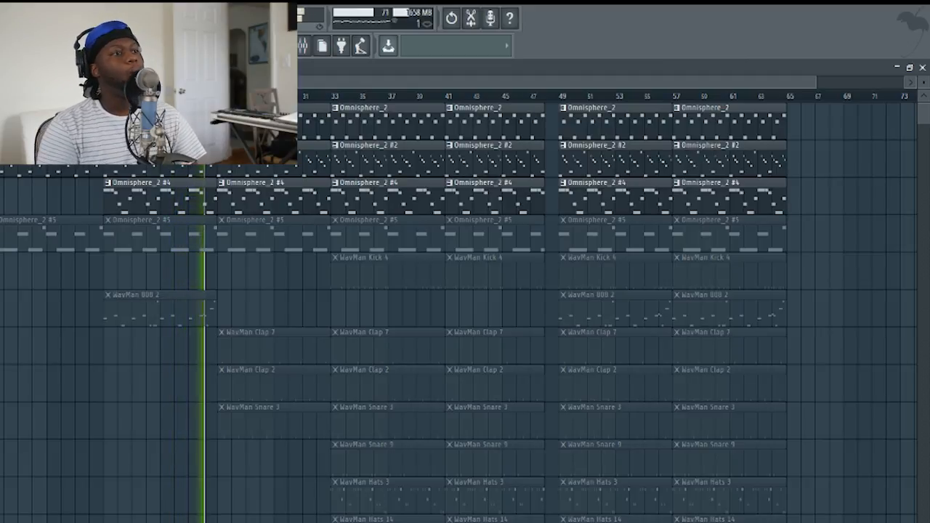
key("space")
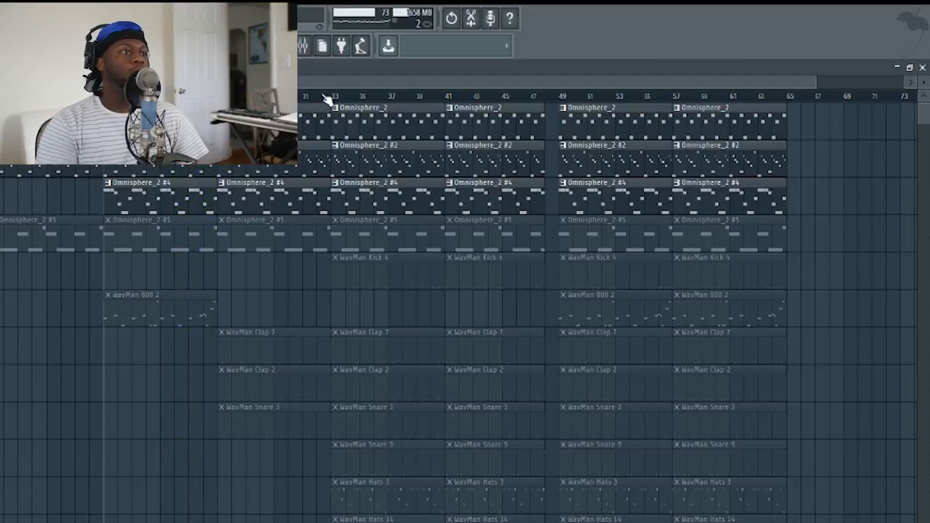
Step: Step through the patterns in the channel rack, playing Omnisphere_2 #5 and viewing the WavMan Kick 4 steps, and return to the playlist
key("F6")
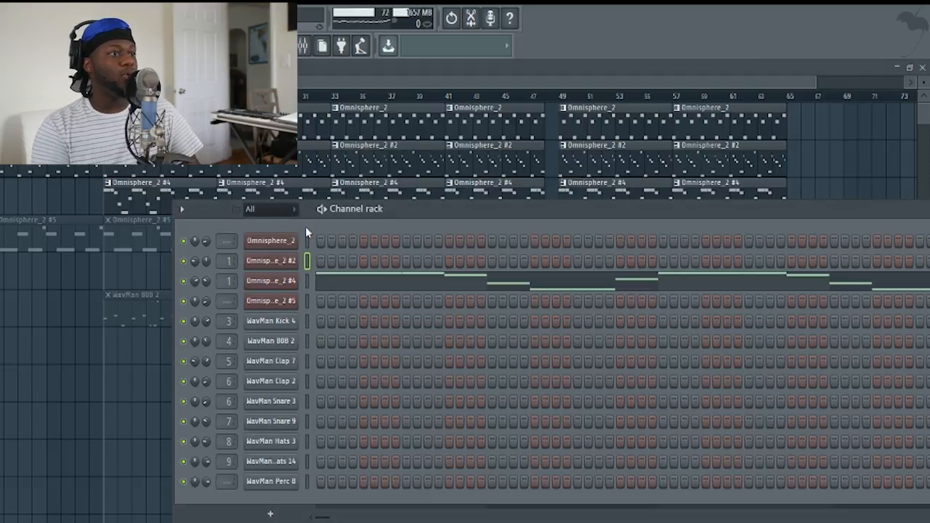
key("KP_Add")
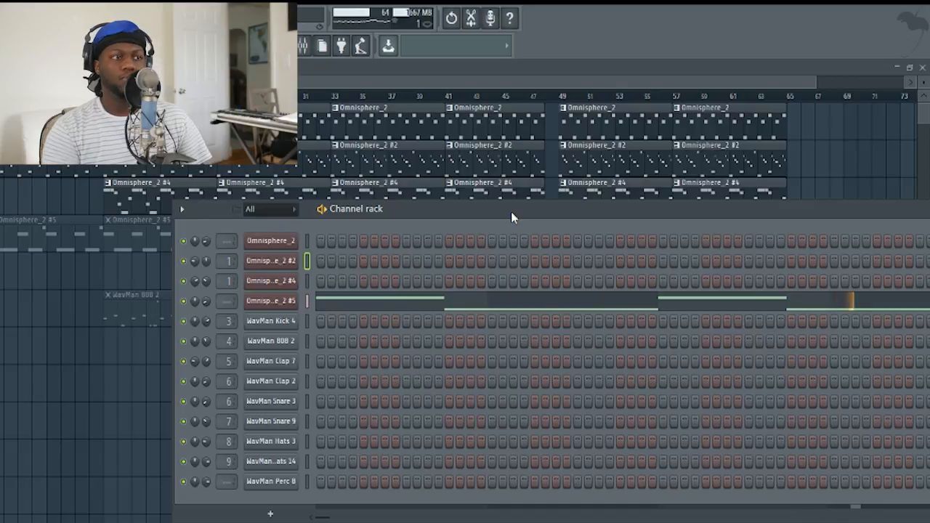
left_click_drag(497, 210, 294, 203)
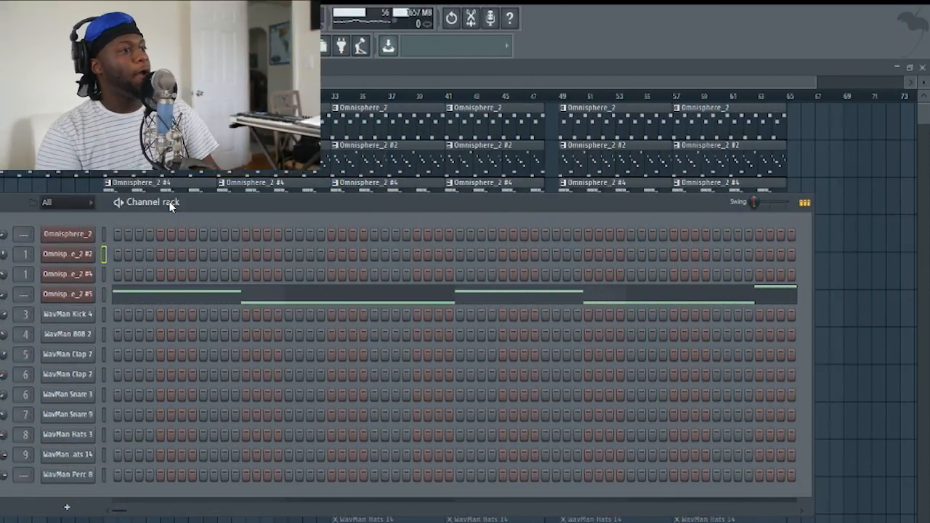
key("KP_Add")
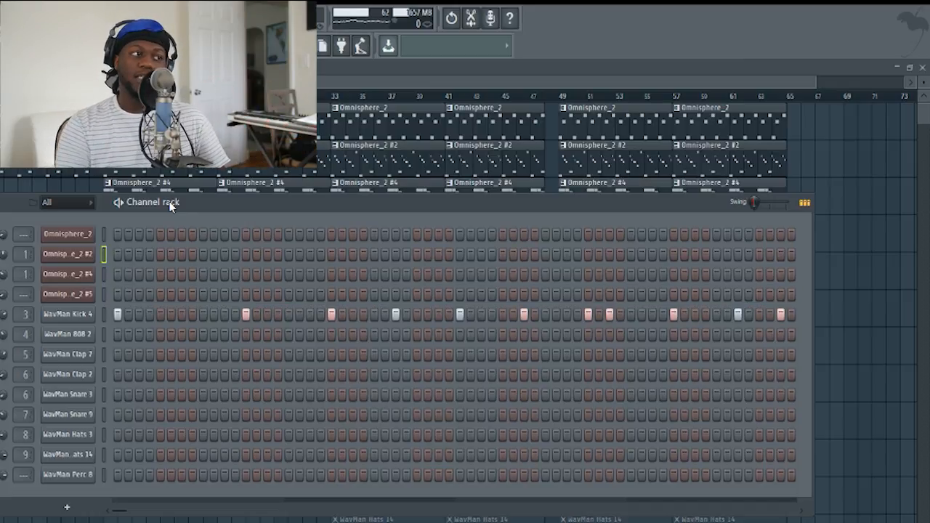
key("F6")
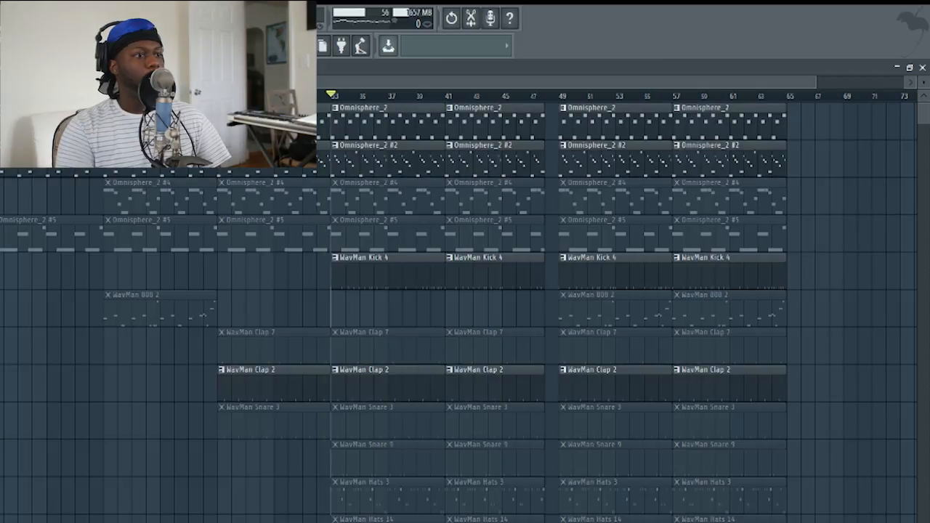
Step: Play the playlist from bar 33 to hear WavMan Kick 4 and the claps, both with and without the melodies
key("space")
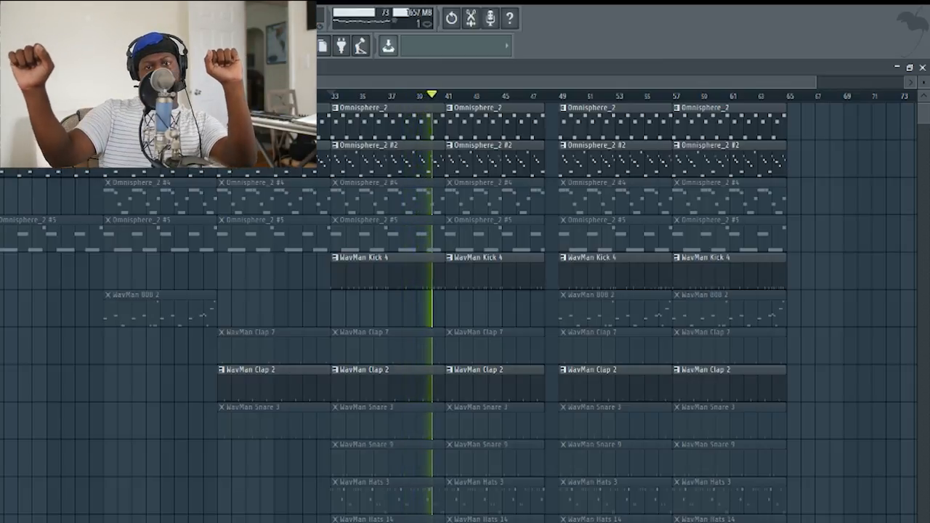
key("space")
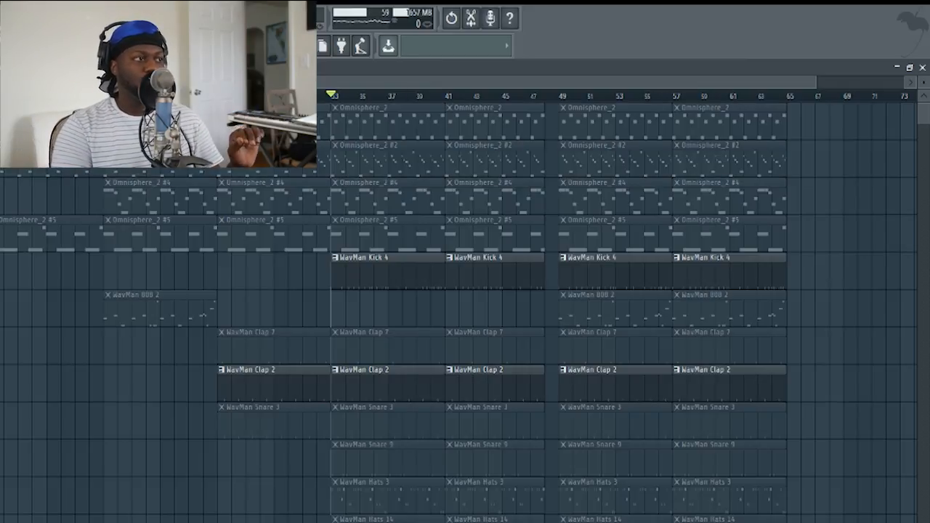
key("space")
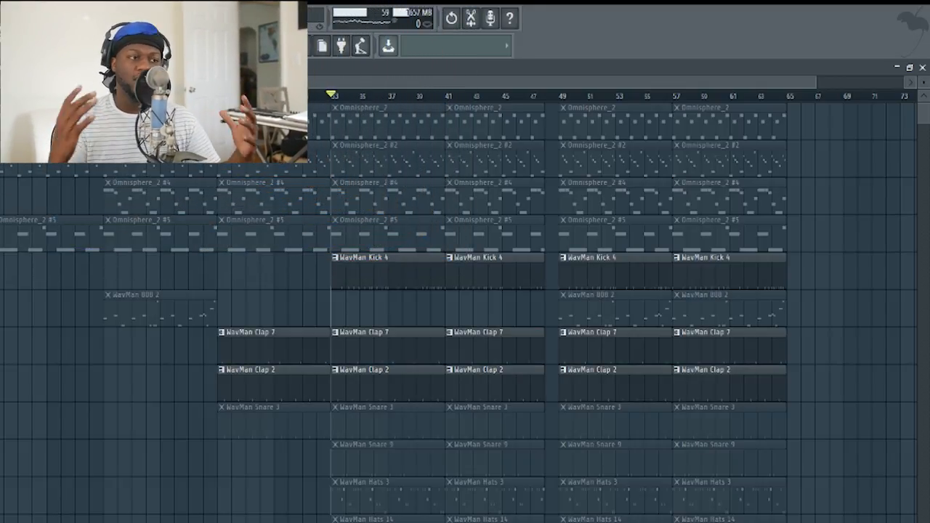
key("space")
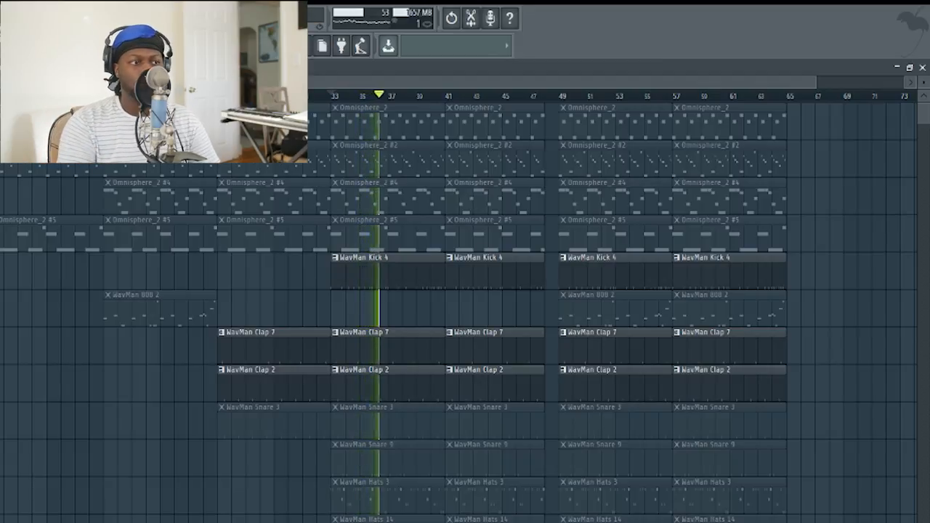
key("space")
Step: Advance to the WavMan Clap 2 pattern in the channel rack to examine its steps, and return to the playlist
key("F6")
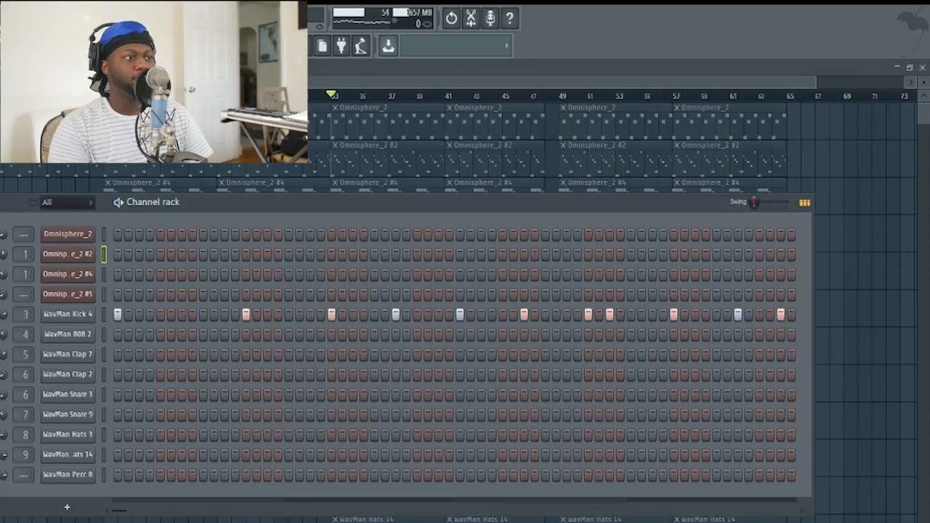
key("KP_Add")
key("KP_Add")
key("KP_Add")
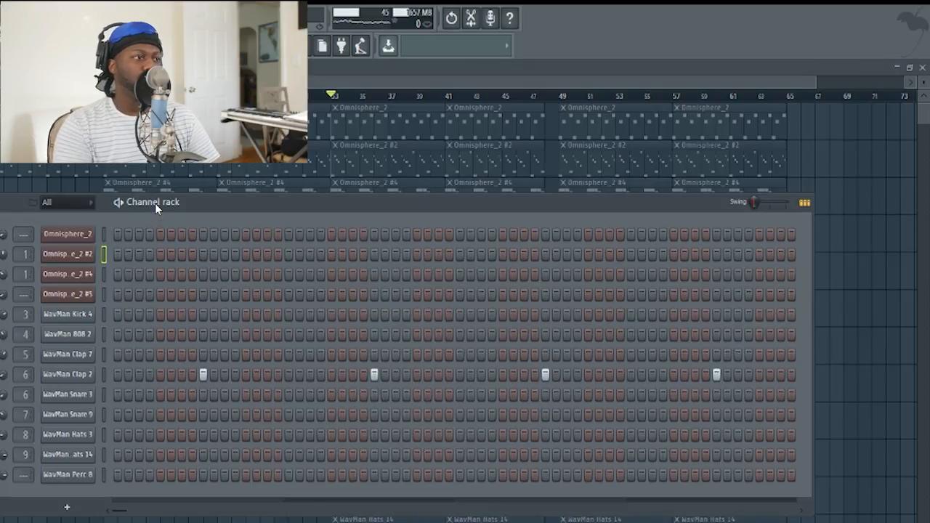
key("F6")
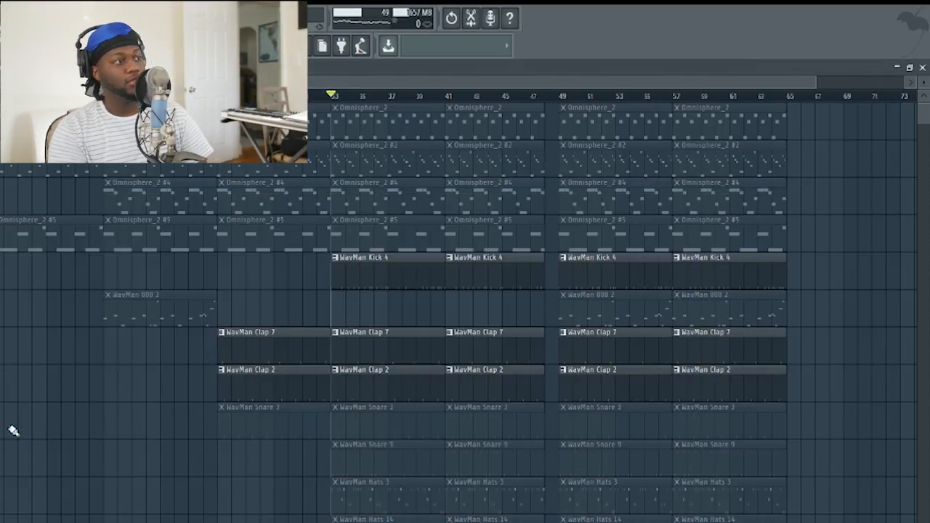
Step: Unmute the WavMan Snare 3 and WavMan Snare 9 tracks and audition them layered with WavMan Clap 2 from bar 33
left_click(2, 420)
key("space")
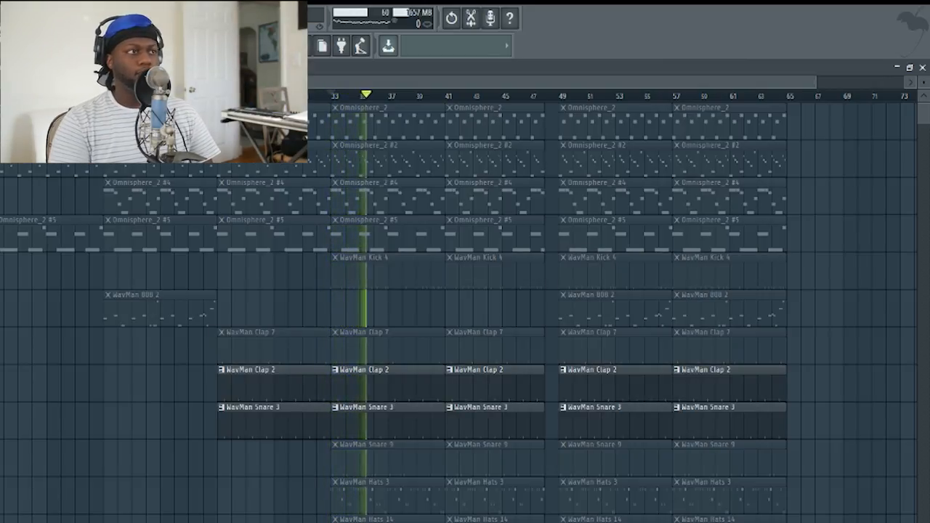
key("space")
left_click(2, 458)
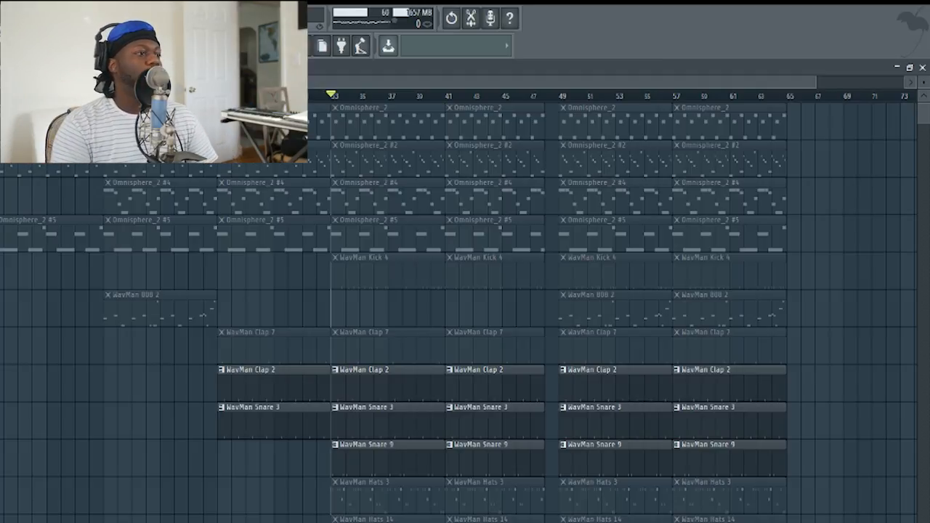
key("space")
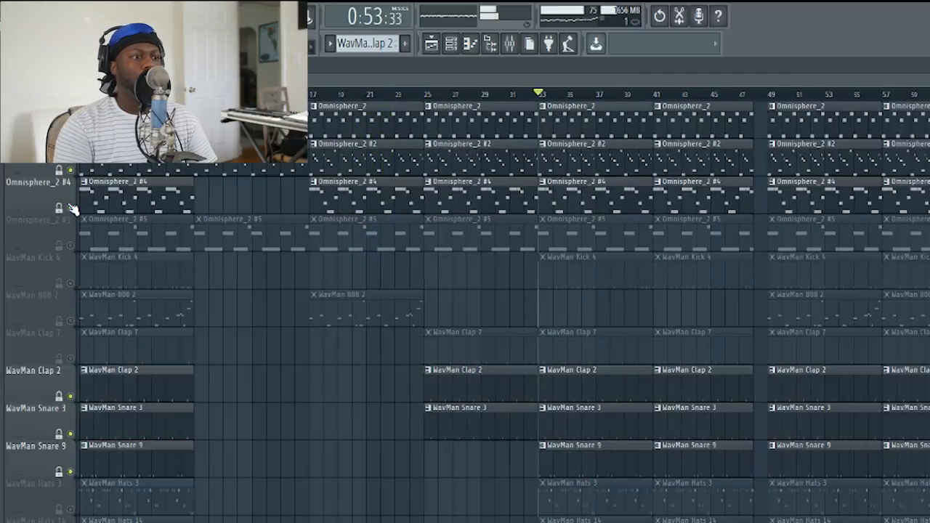
Step: Mute the Omnisphere_2 #4, Omnisphere_2 #2, Omnisphere_2, WavMan Snare 9, WavMan Snare 3 and WavMan Clap 2 tracks in the playlist
left_click(71, 209)
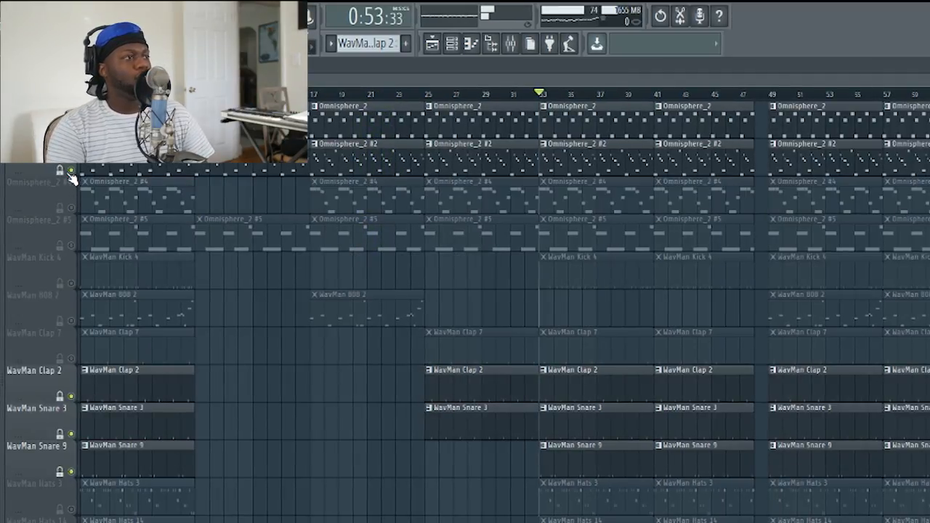
left_click(70, 170)
left_click(70, 133)
left_click(72, 471)
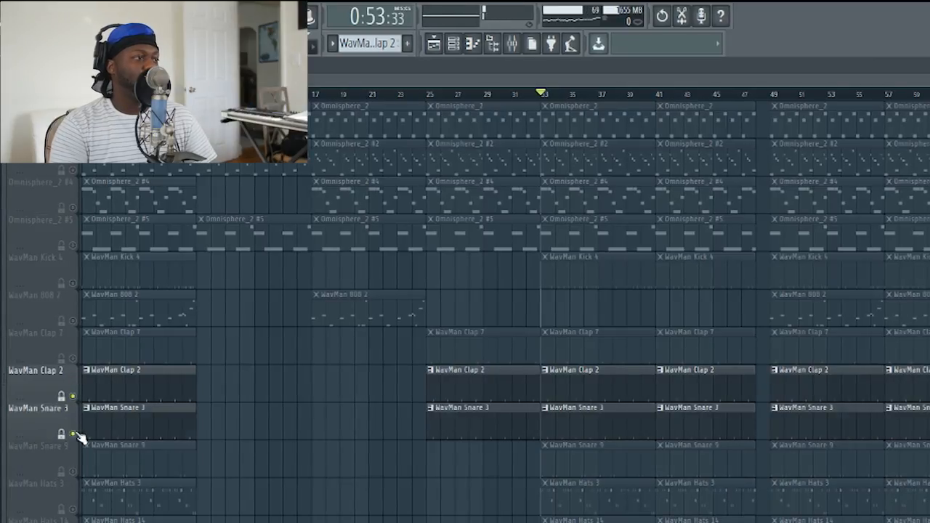
left_click(72, 434)
left_click(72, 395)
Step: Switch to the WavMan Hats 3 pattern in the channel rack and open its notes in the piano roll
left_click(460, 56)
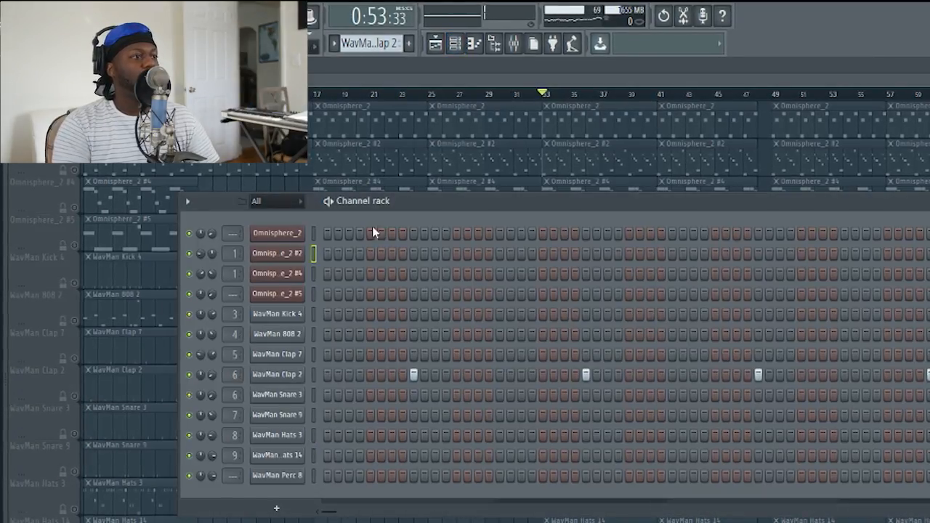
key("KP_Add")
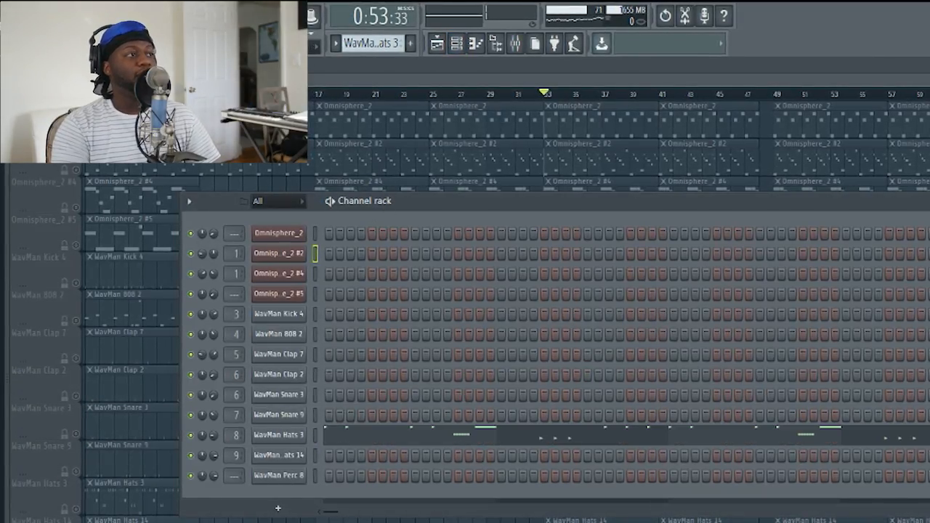
left_click(487, 430)
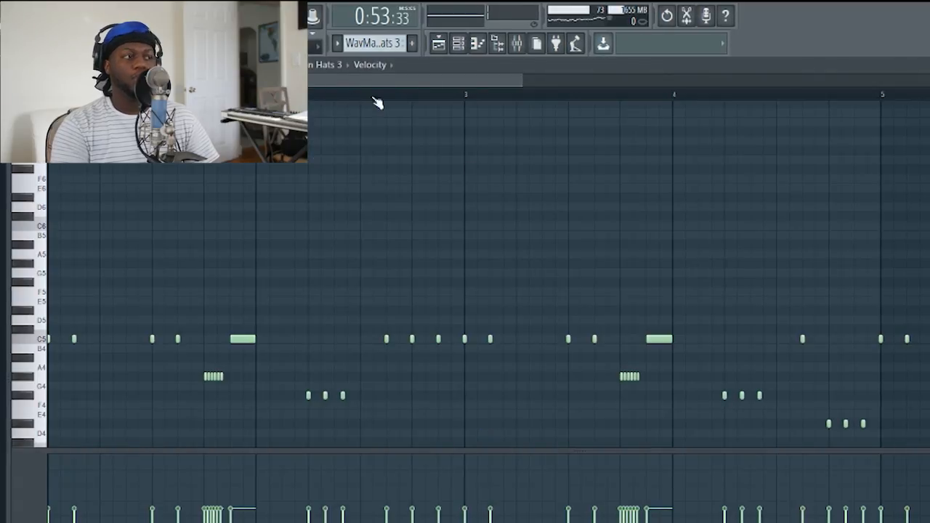
Step: Select the rapid six-note hat roll just before bar 2, try it at a higher pitch, and play the pattern
left_click_drag(523, 82, 471, 82)
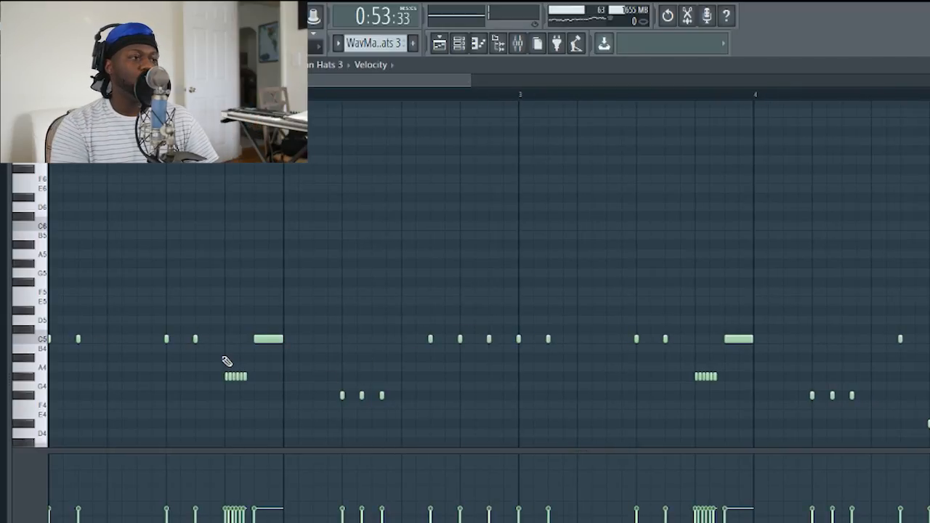
left_click_drag(222, 359, 264, 399)
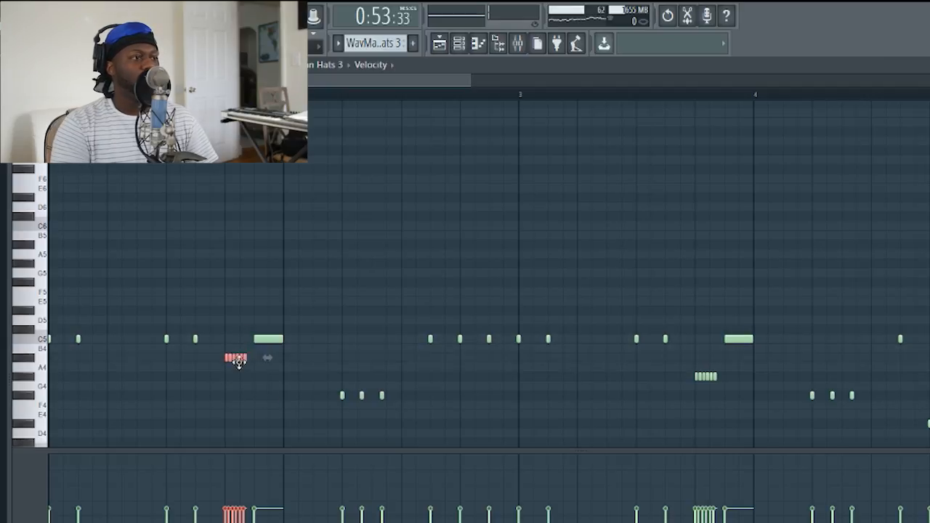
key("space")
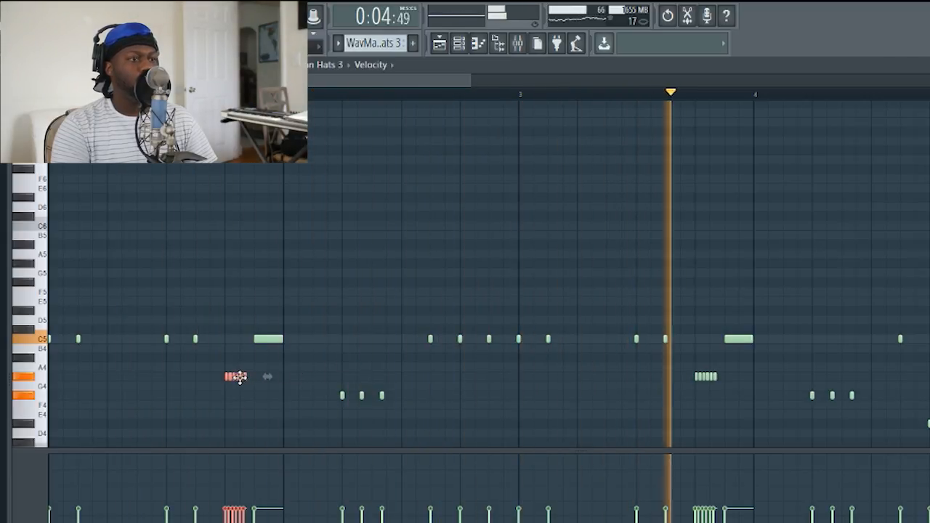
Step: Look over the rest of the WavMan Hats 3 notes, then switch to the WavMan Hats 14 pattern and play it
left_click_drag(472, 82, 708, 82)
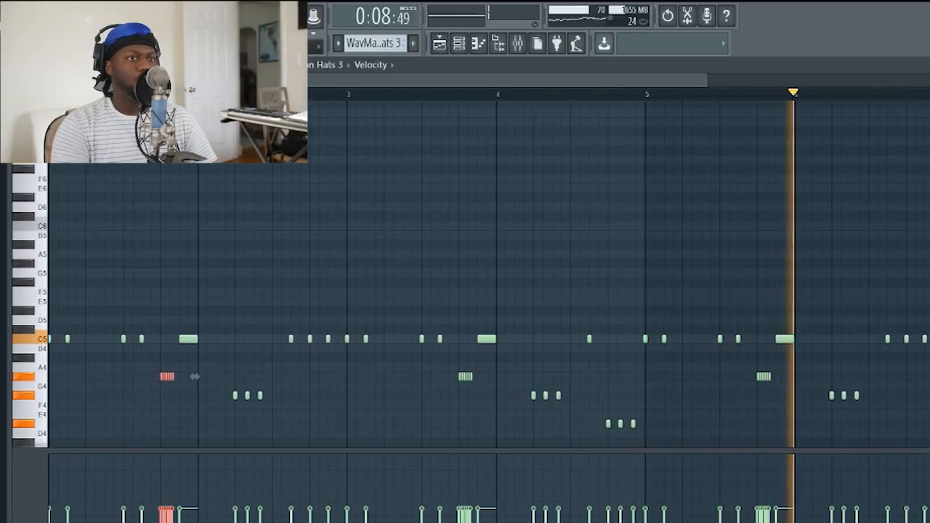
key("Escape")
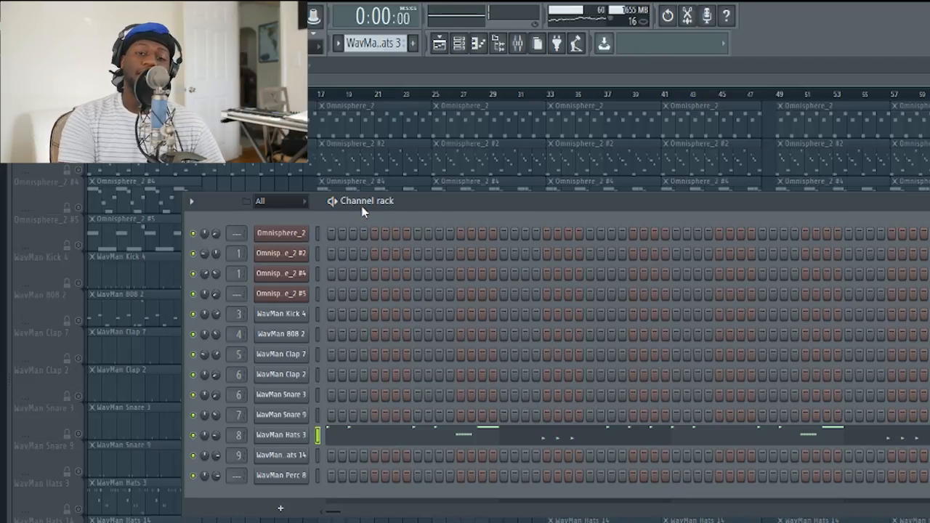
key("KP_Add")
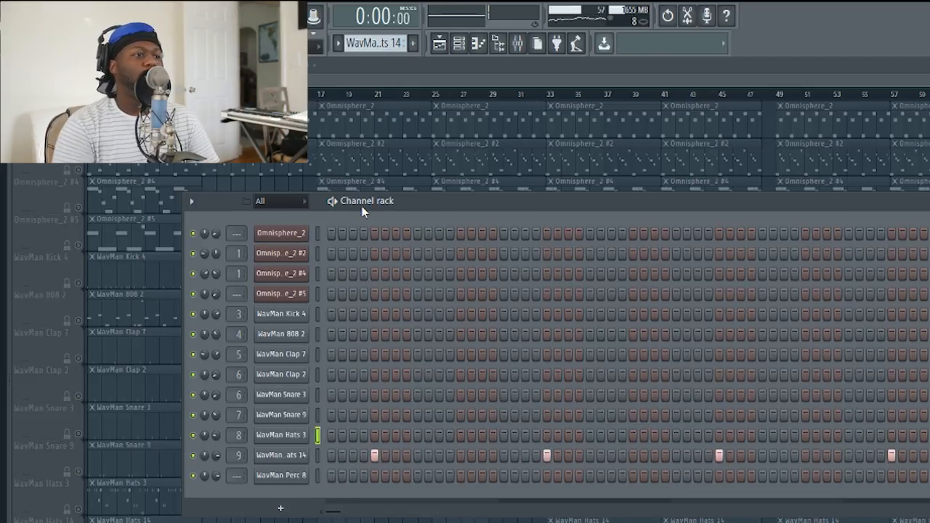
key("space")
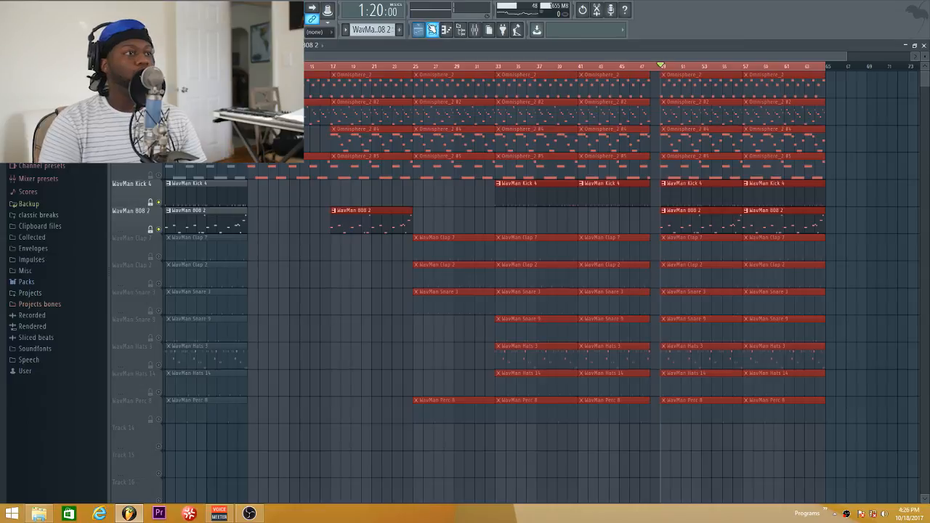
Step: Open the WavMan 808 2 notes from the channel rack in the piano roll, examine the whole bassline, and close the piano roll
left_click(432, 29)
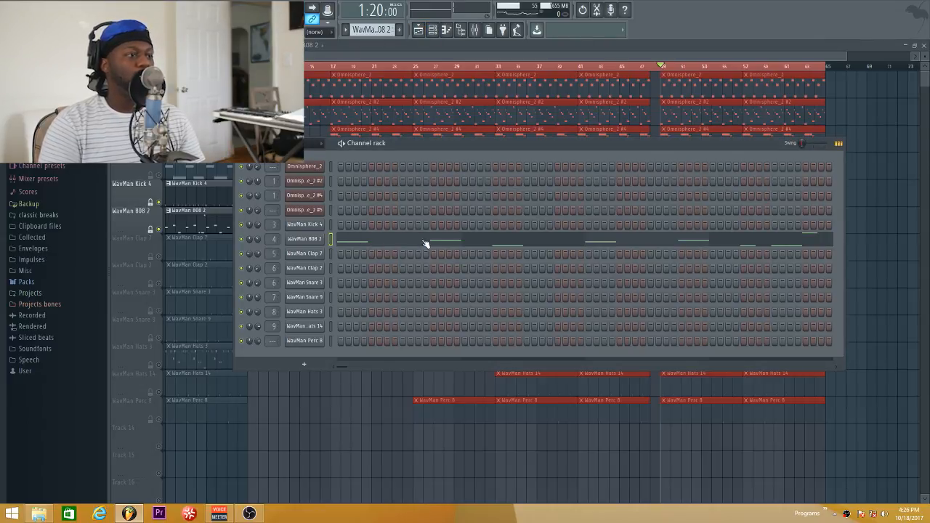
left_click(382, 243)
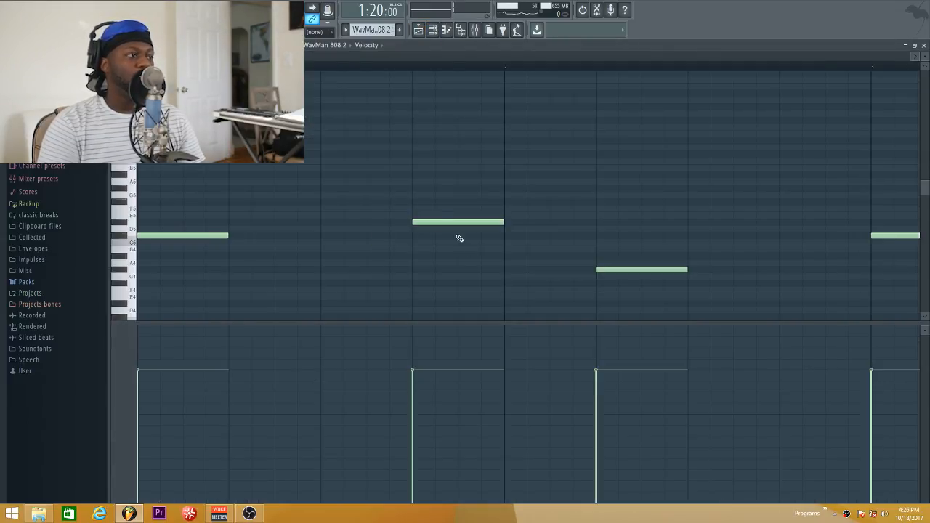
scroll(383, 199, "down", 2)
scroll(384, 199, "up", 4)
left_click_drag(281, 58, 718, 61)
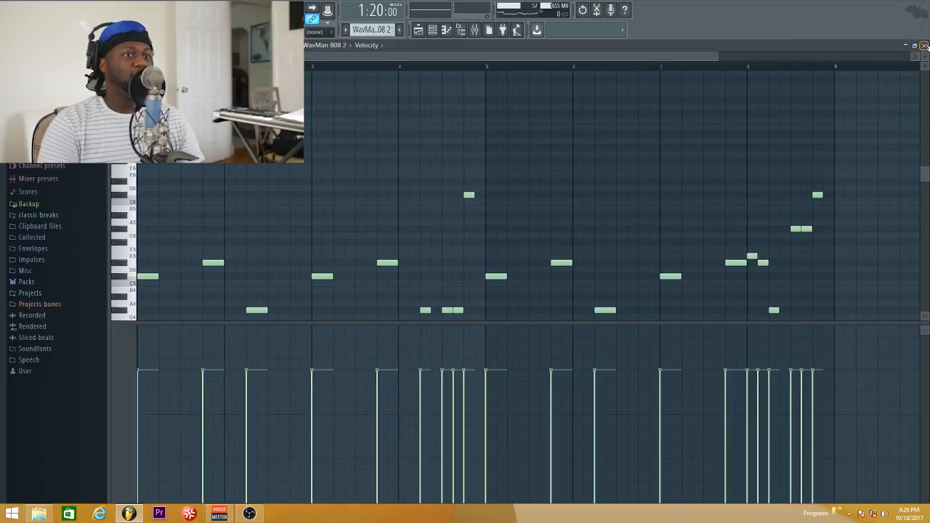
left_click(925, 45)
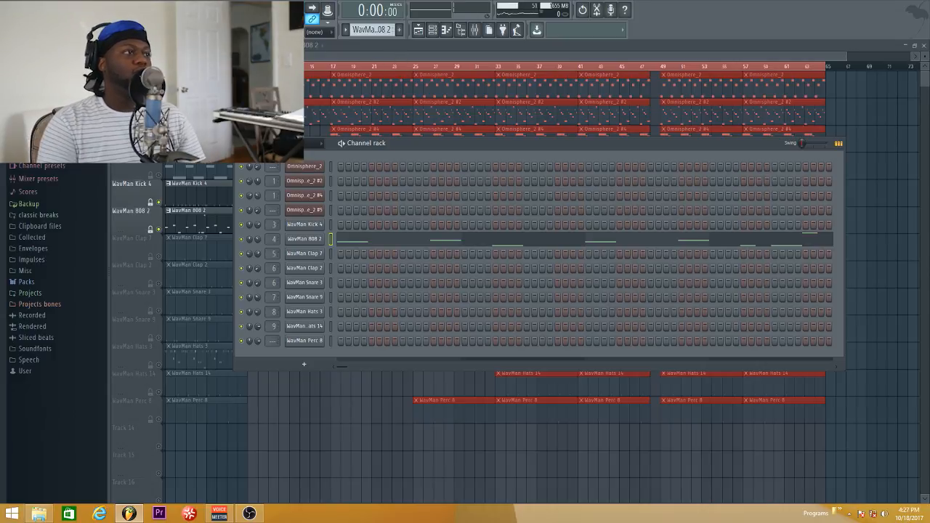
Step: Close the channel rack and audition the WavMan Kick 4 and WavMan 808 2 tracks together in the playlist from bar 49
left_click(505, 59)
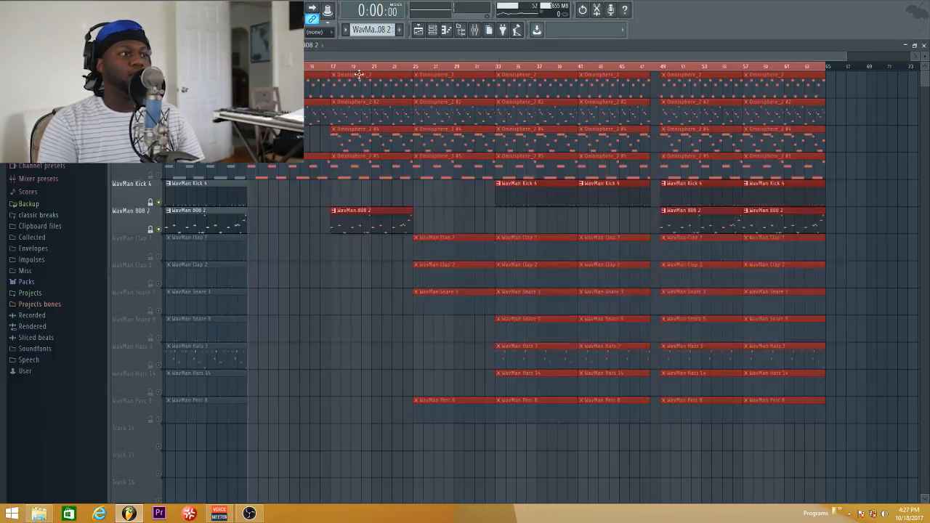
left_click(664, 66)
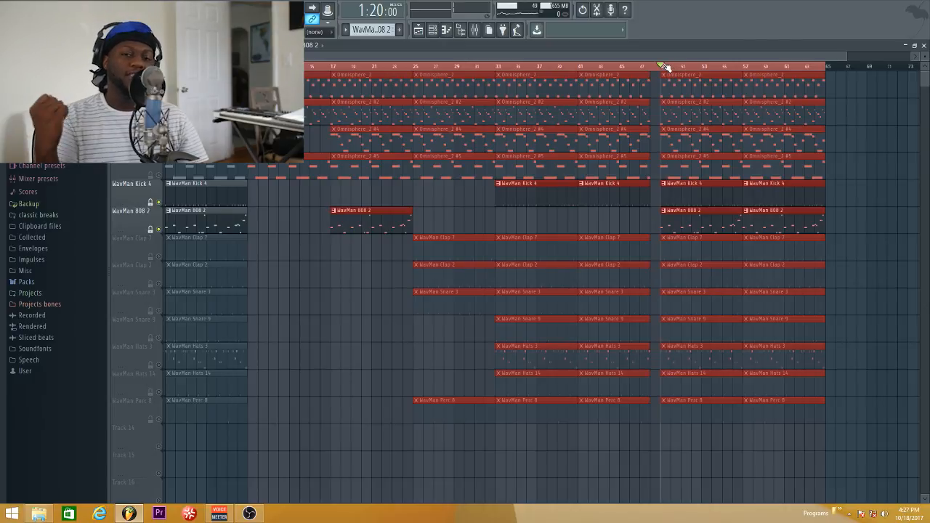
key("space")
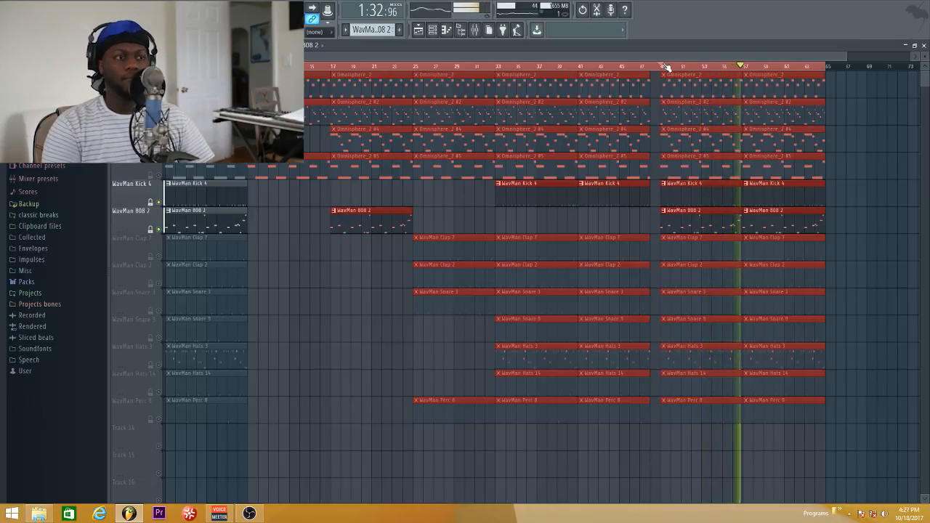
key("space")
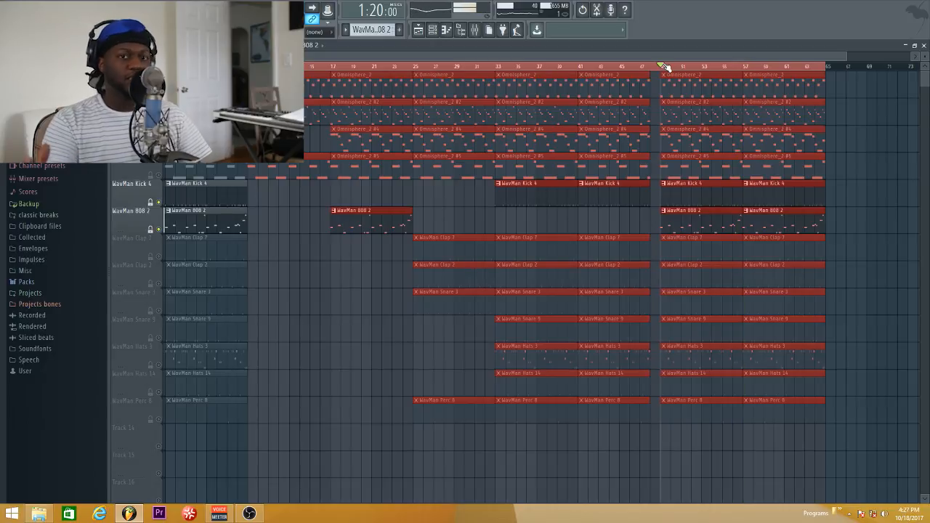